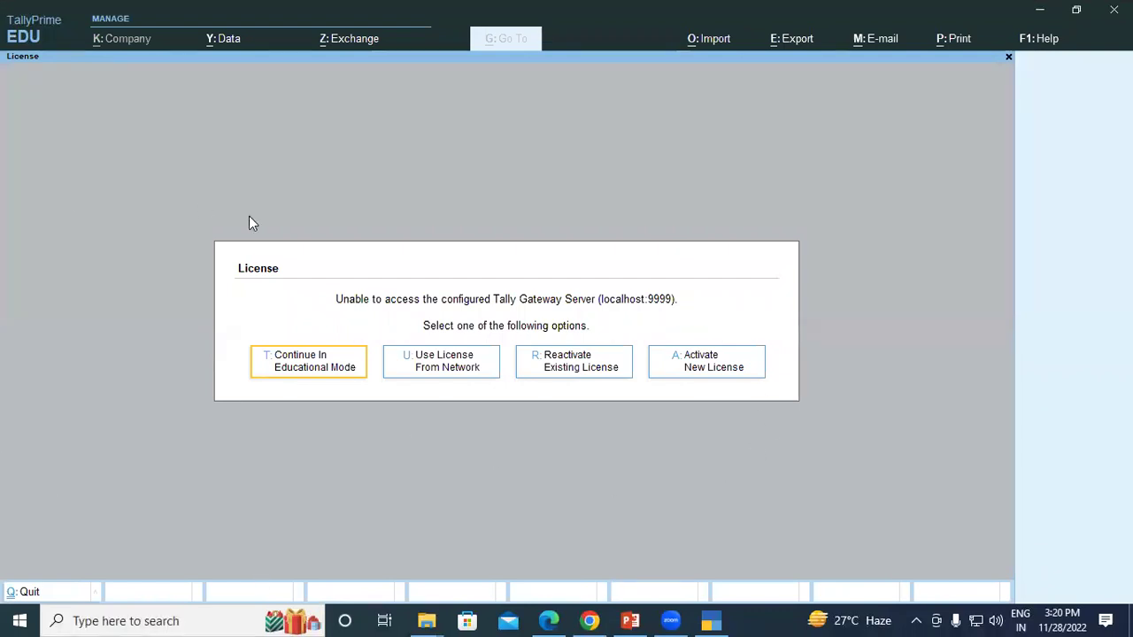
- Continue in Educational Mode and start creating a new company
left_click(309, 369)
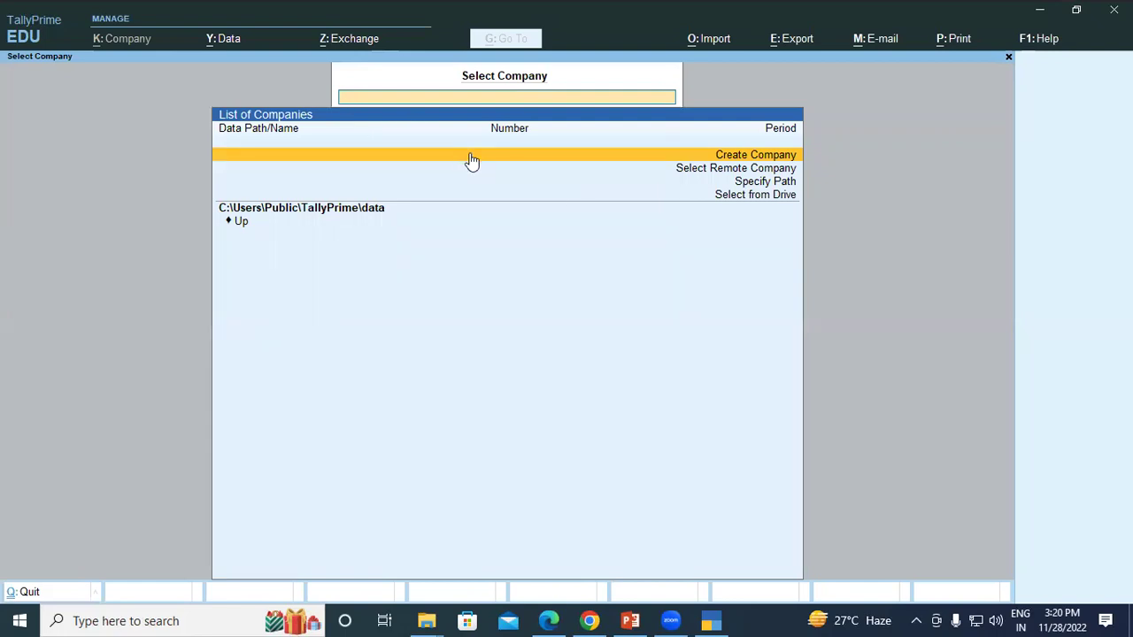
key("Escape")
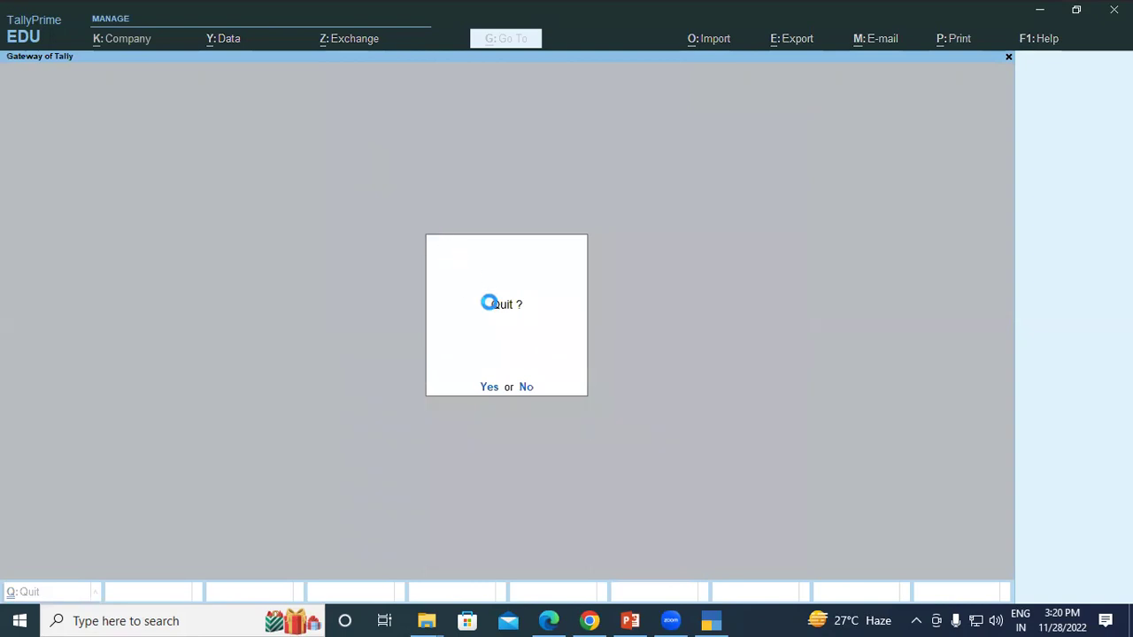
key("n")
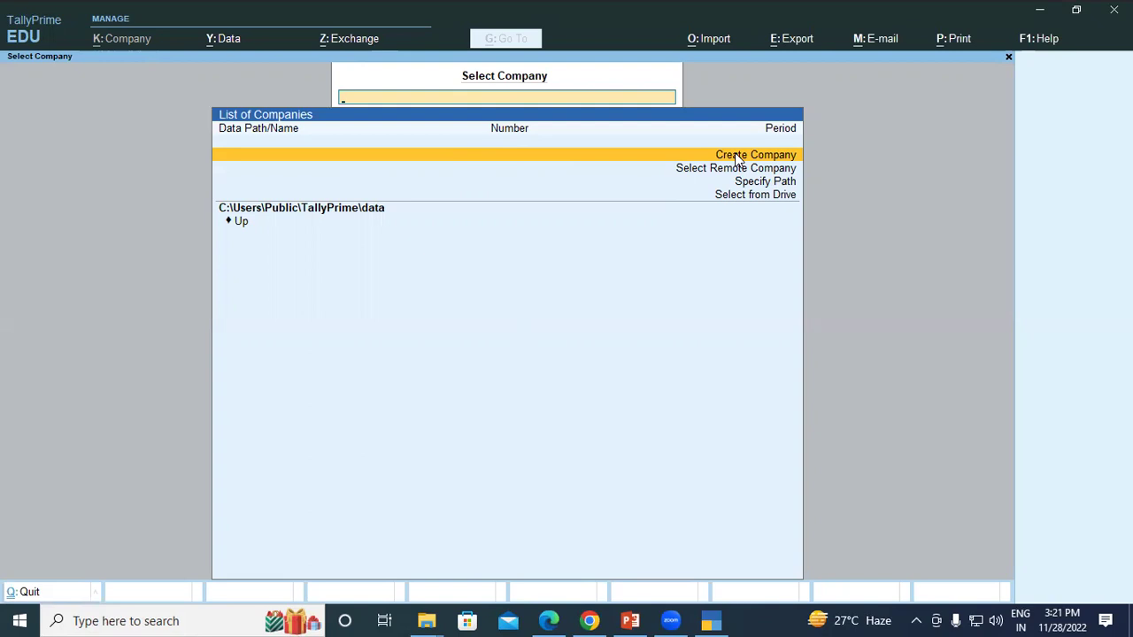
left_click(658, 160)
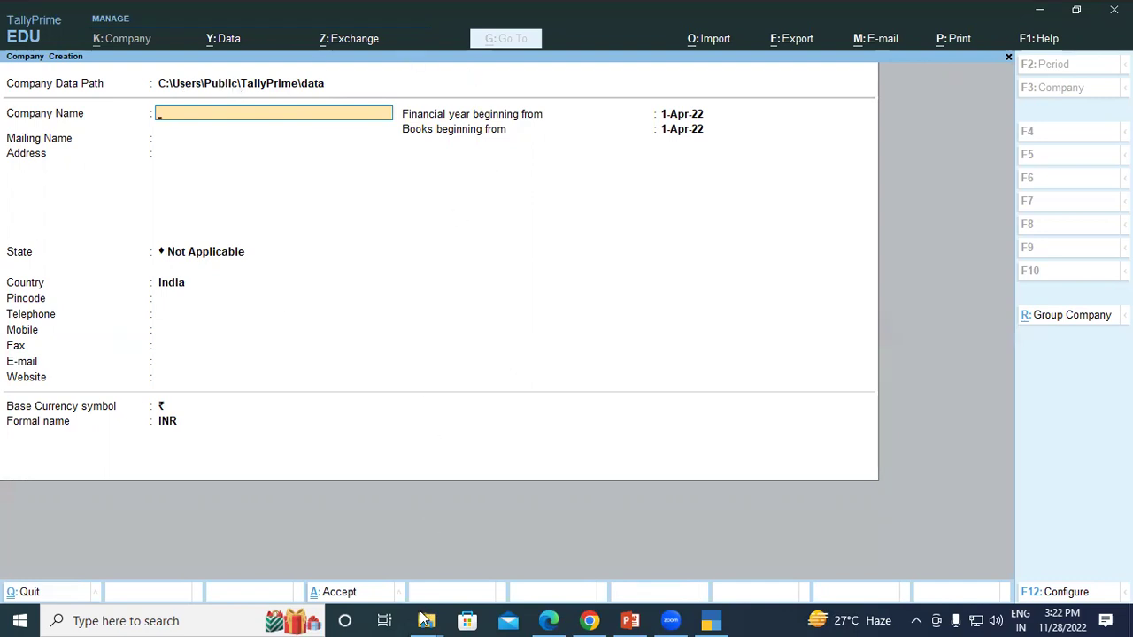
- Switch to File Explorer and open Local Disk (D:) from This PC
mouse_move(425, 620)
left_click(329, 553)
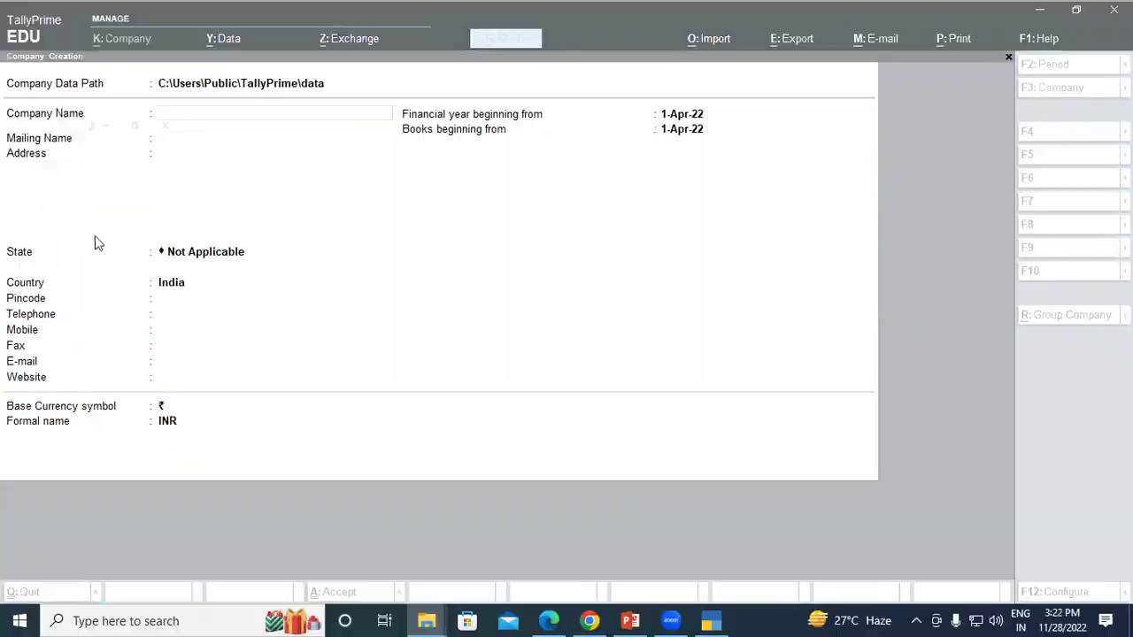
left_click(54, 329)
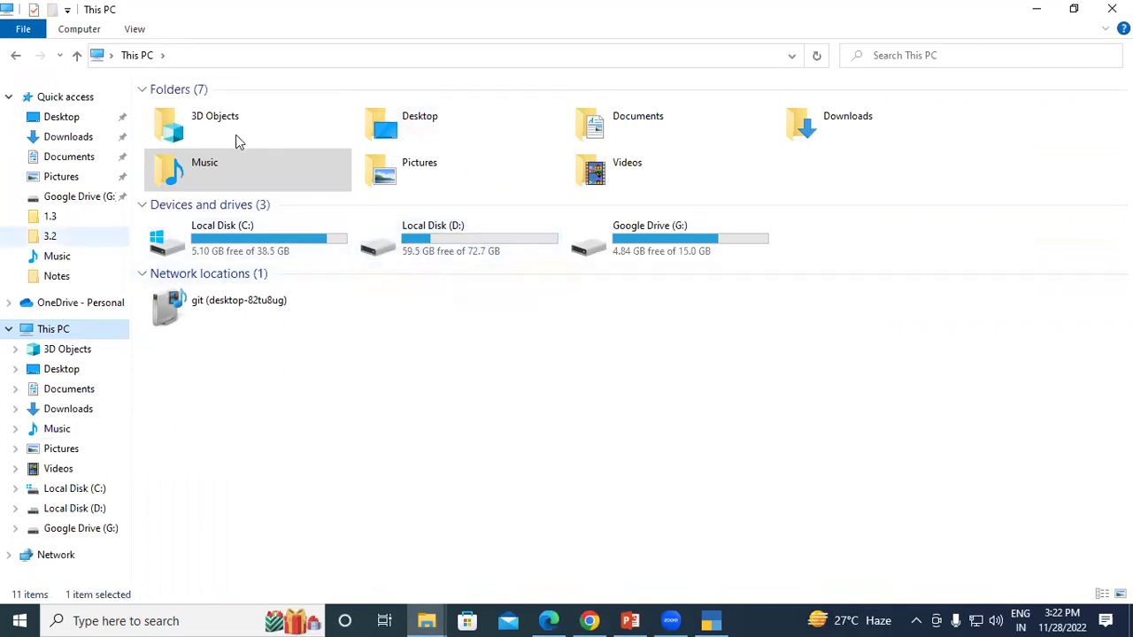
double_click(430, 237)
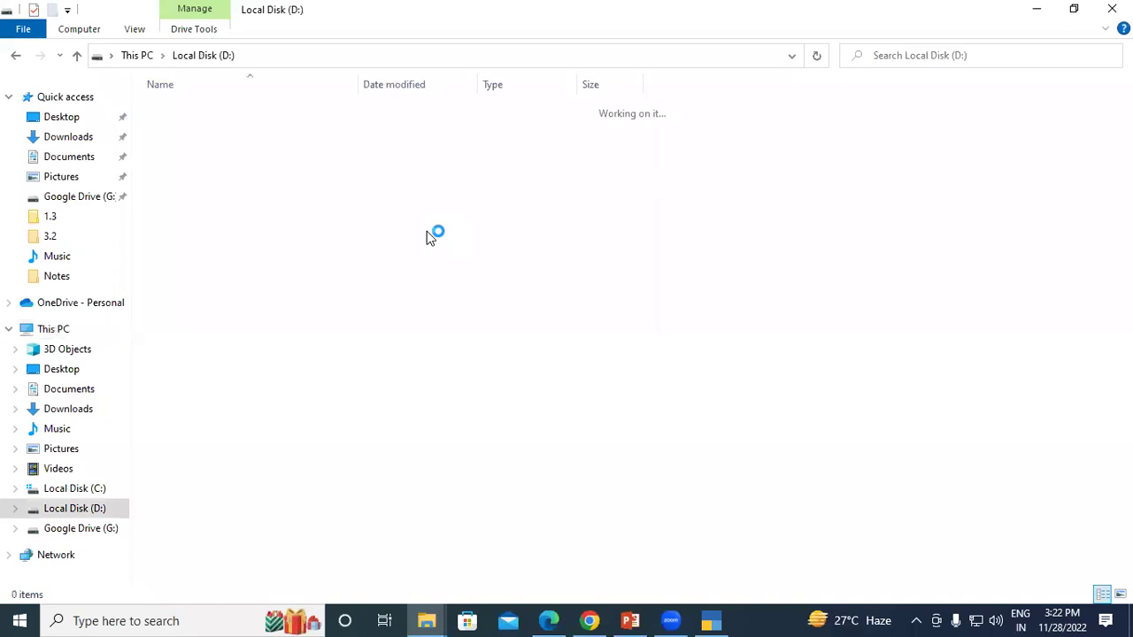
- Create a folder named 3PM on Local Disk (D:), and close File Explorer
right_click(839, 163)
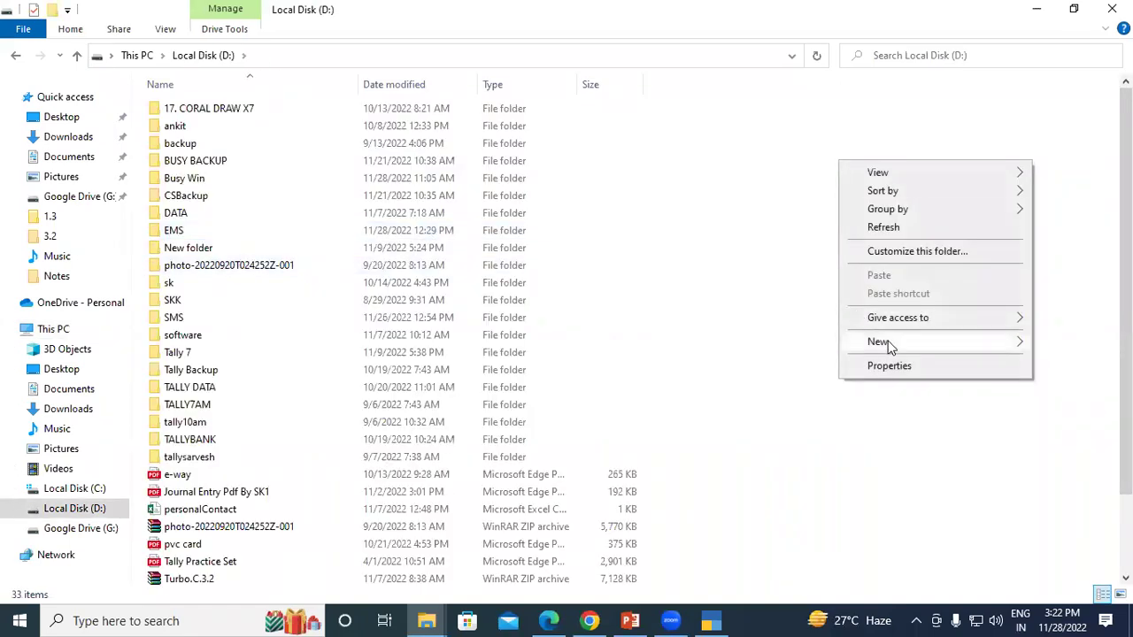
mouse_move(889, 345)
left_click(663, 344)
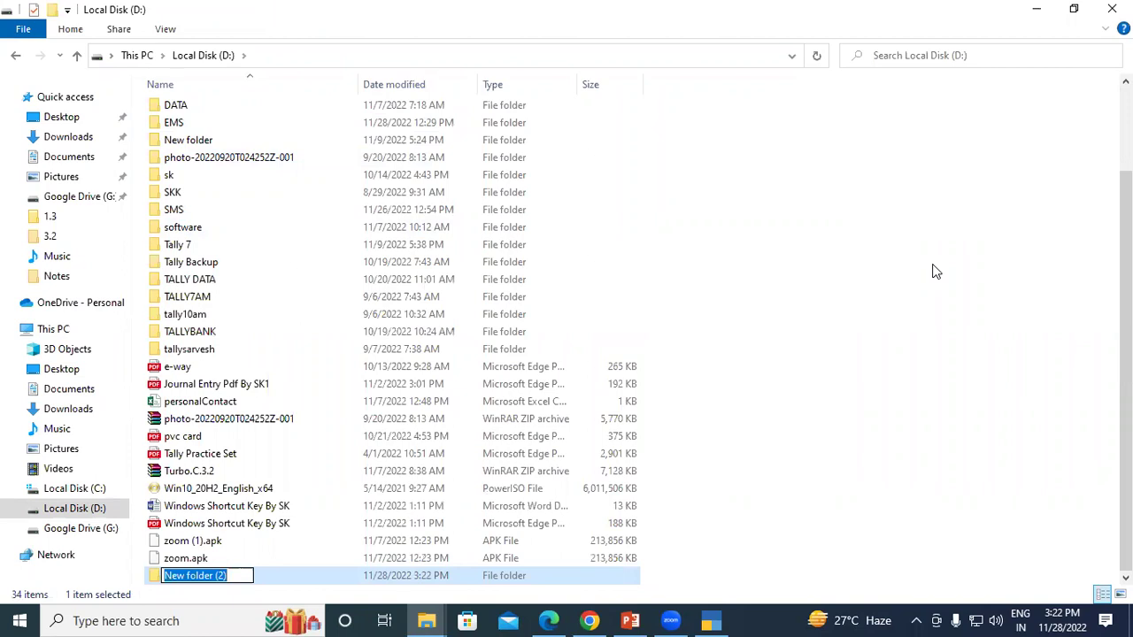
type("3")
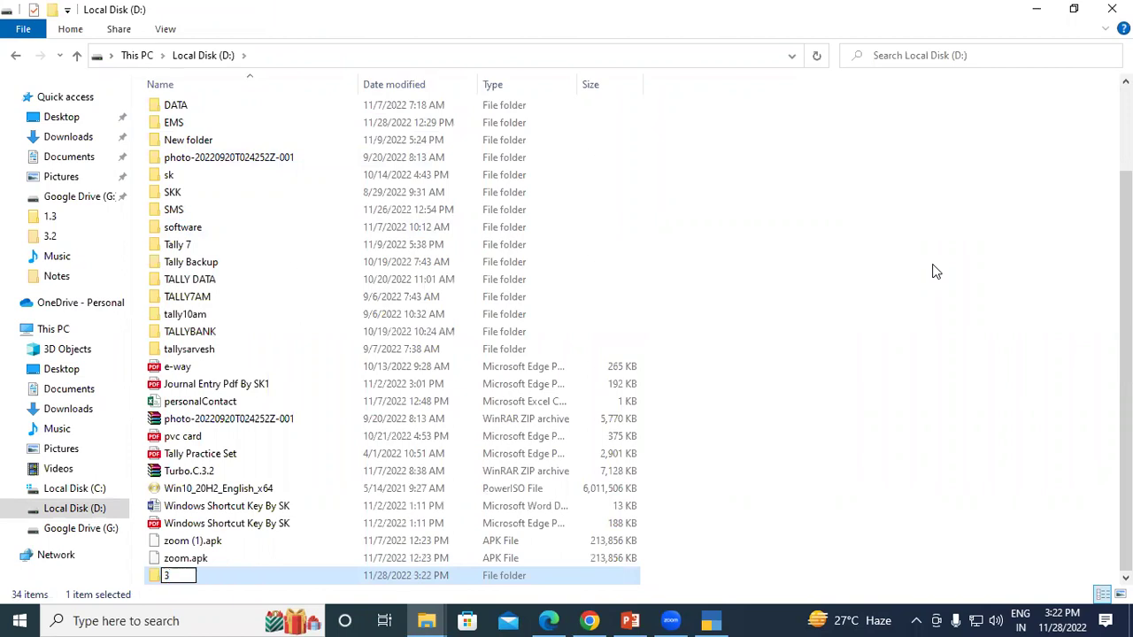
type("p")
key("BackSpace")
type("PM")
left_click(228, 575)
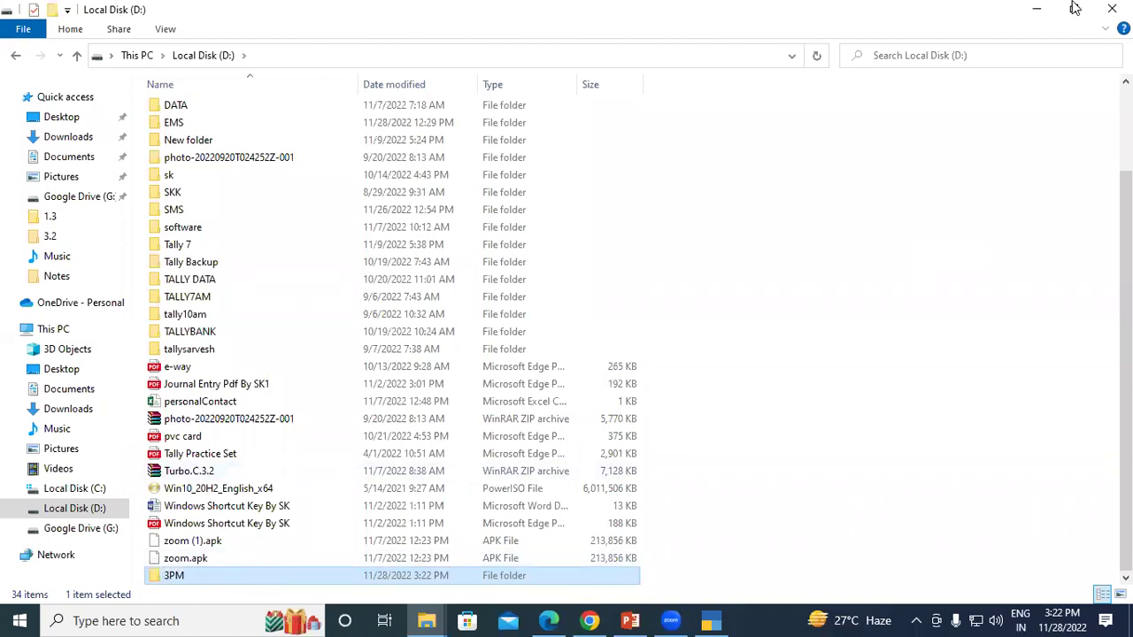
left_click(1111, 9)
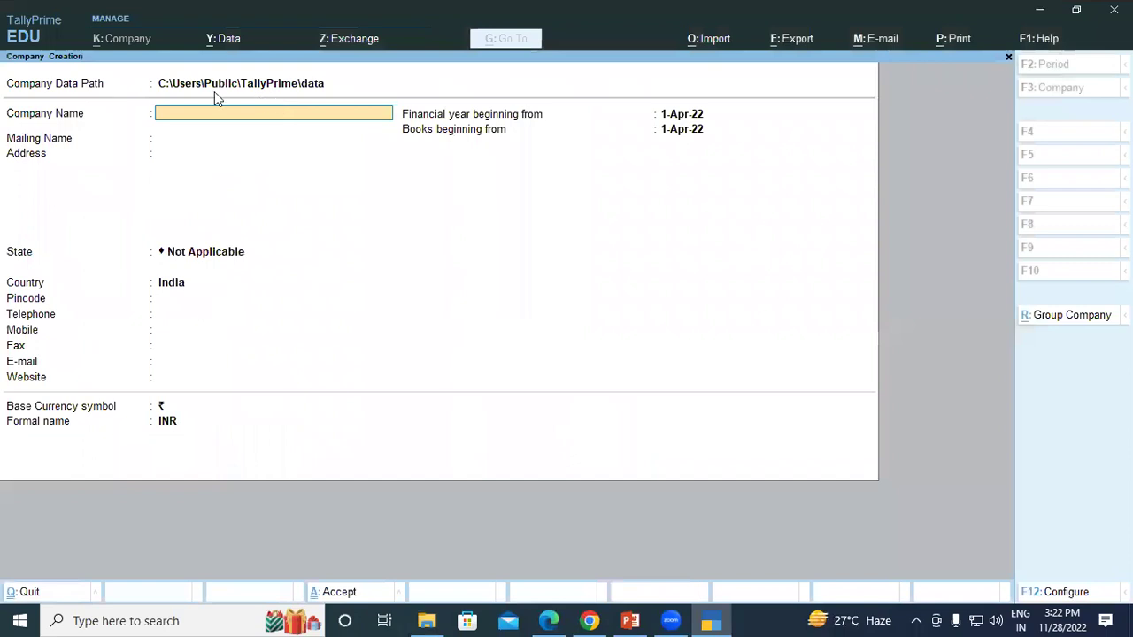
- Reopen the company data path for editing and browse from the drive list to D:\
key("Return")
key("BackSpace")
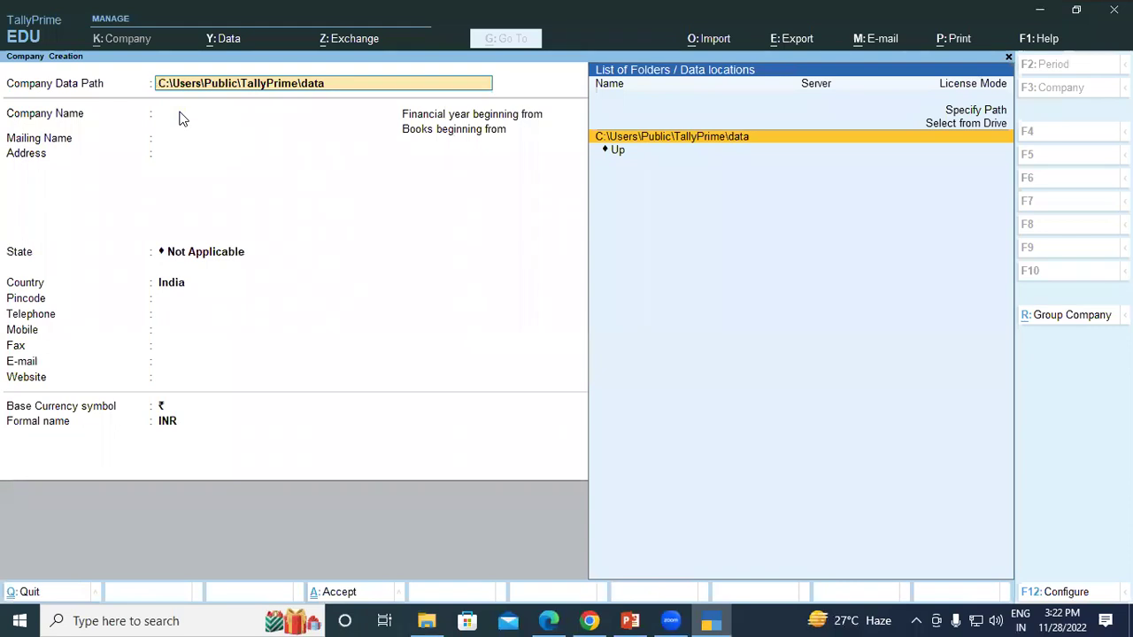
key("Up")
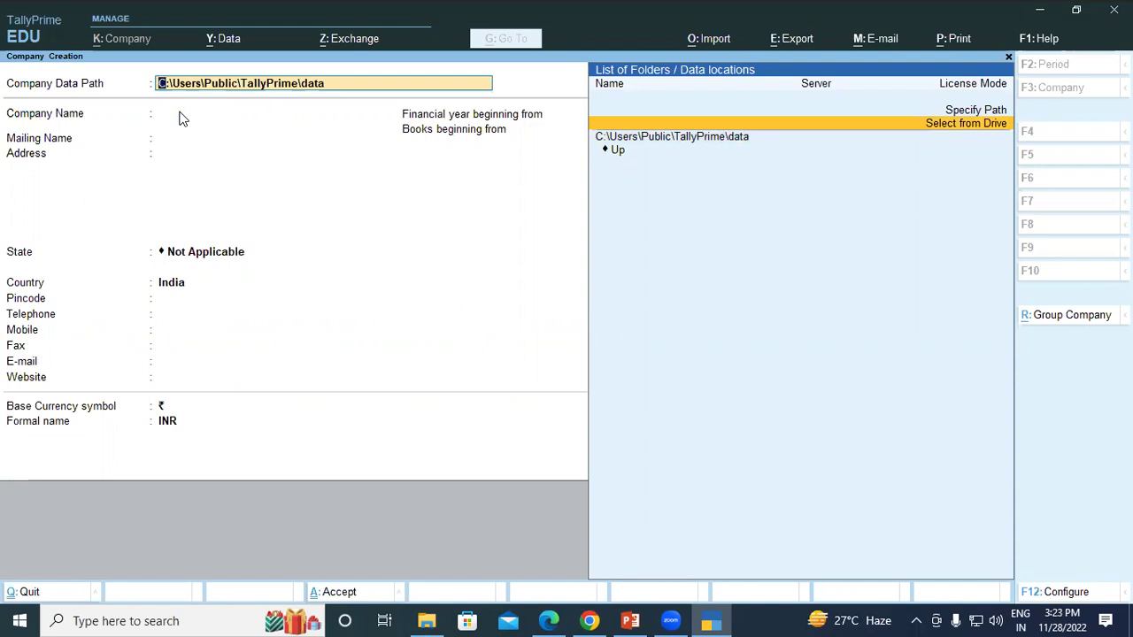
key("Return")
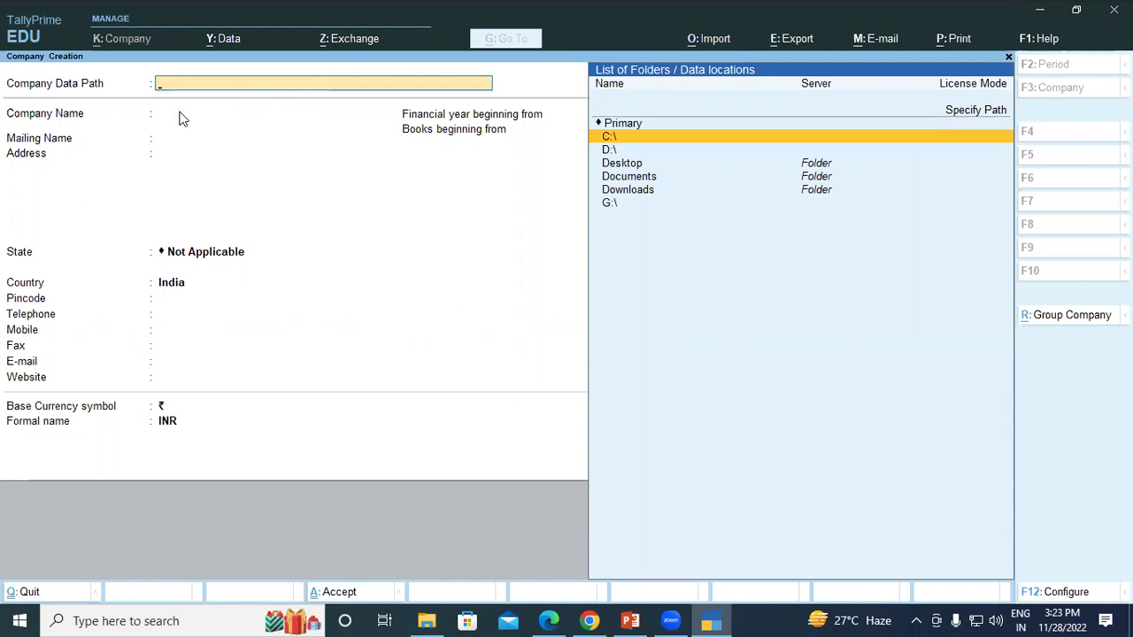
key("Down")
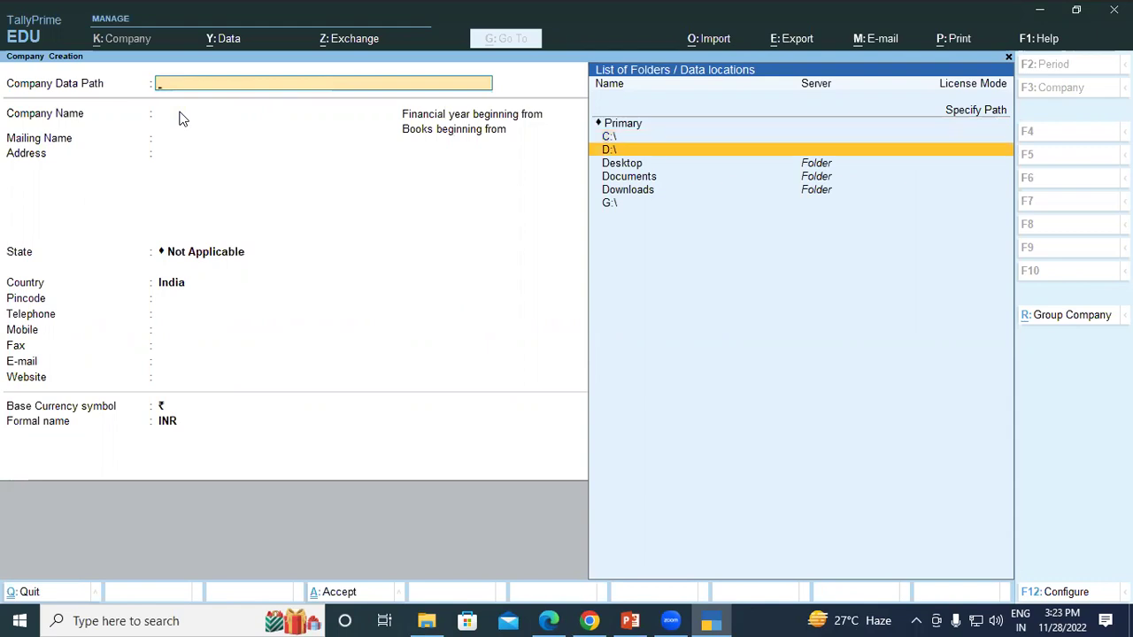
key("Return")
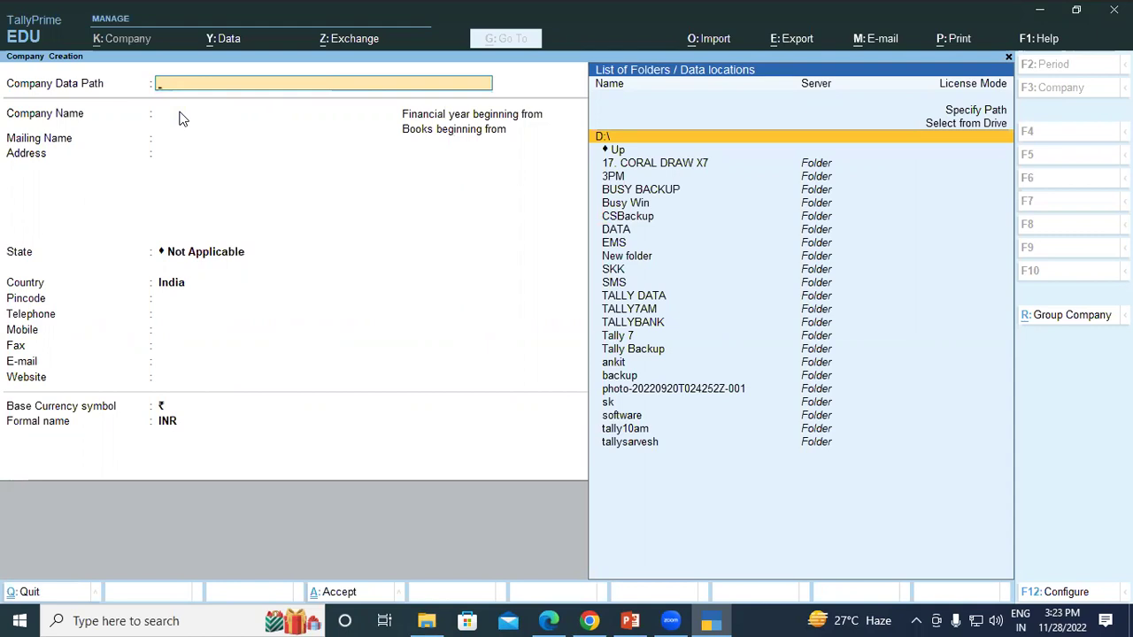
- Choose the 3PM folder on drive D as the company data path
key("Down")
key("Down")
key("Down")
key("Down")
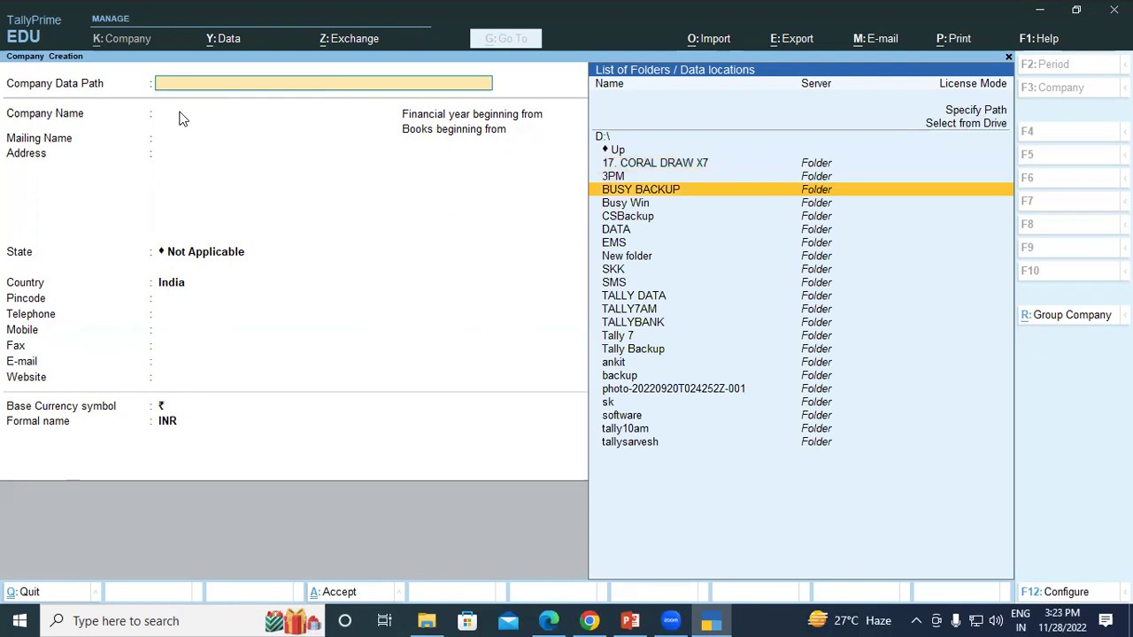
key("Up")
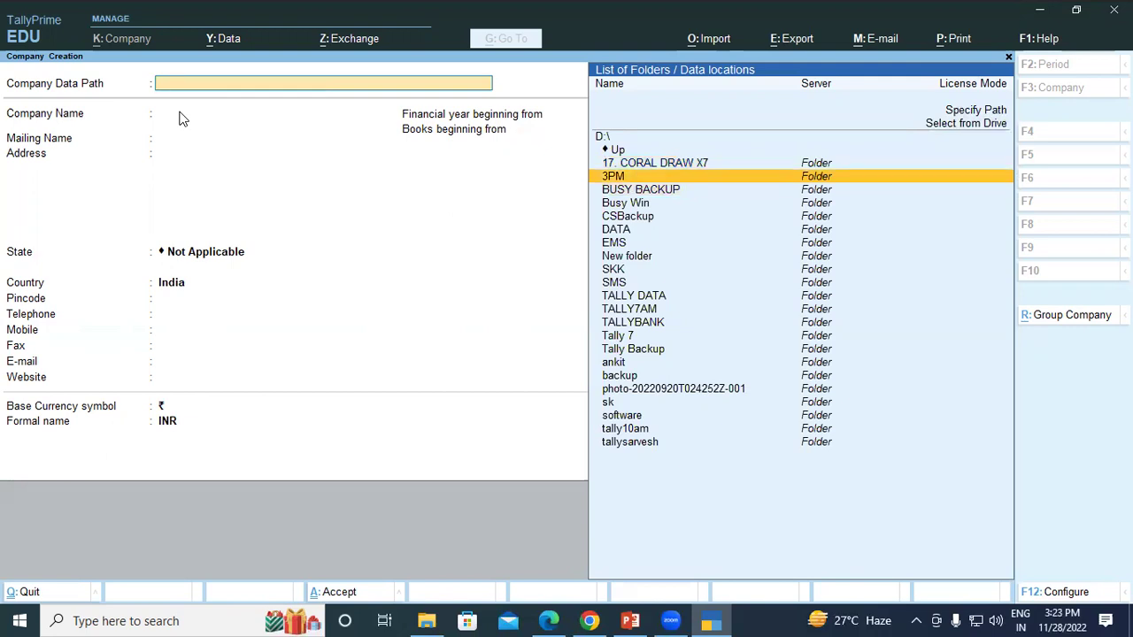
key("Return")
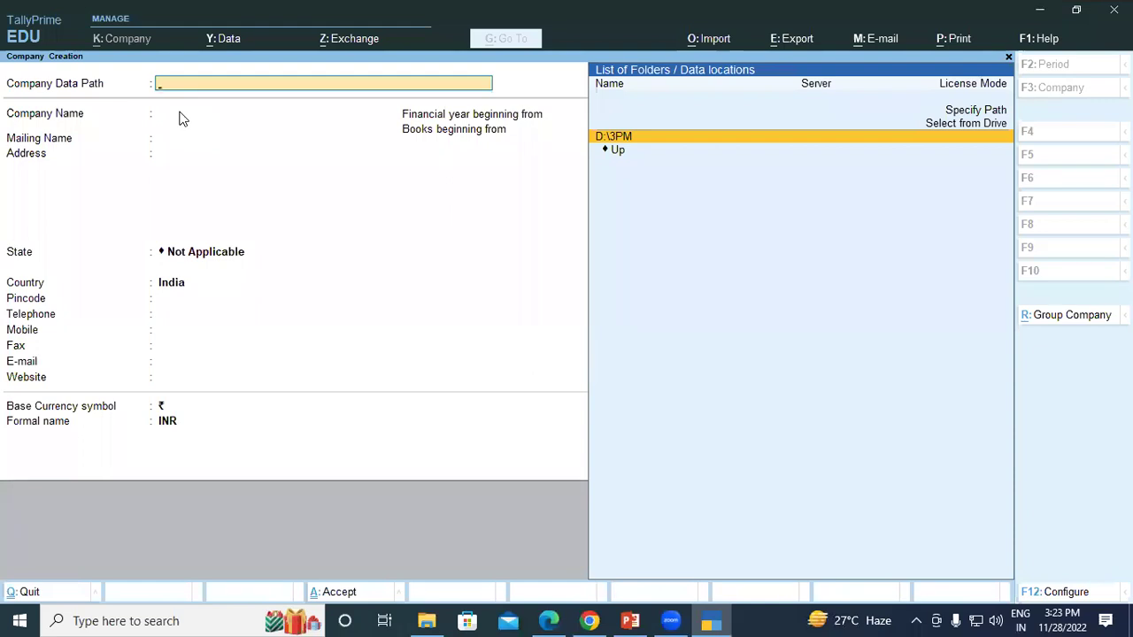
key("Return")
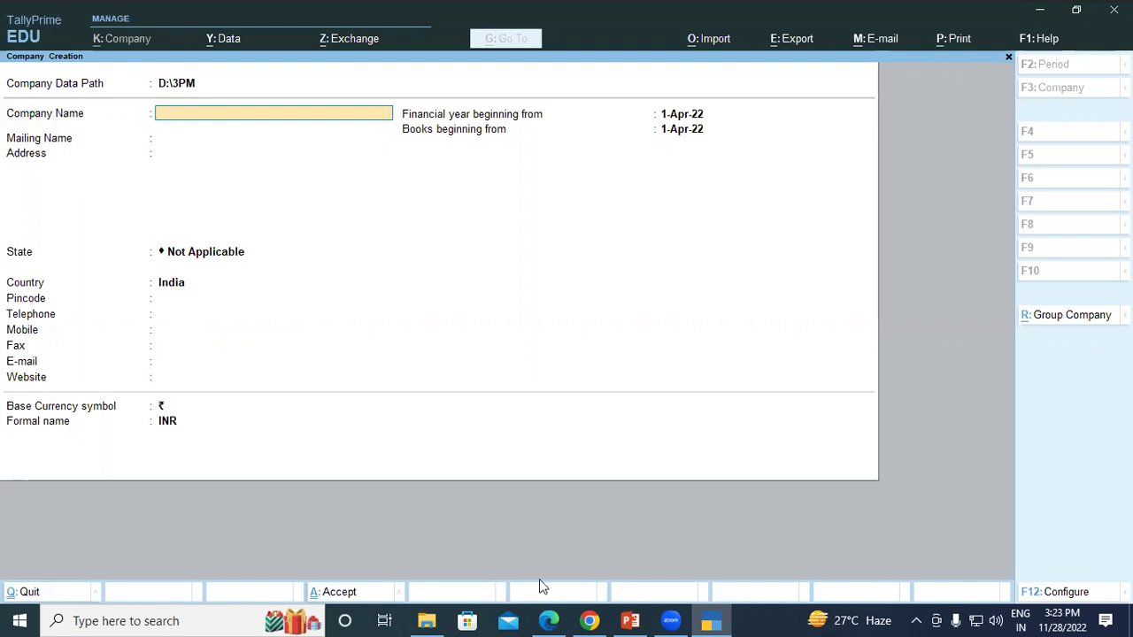
- Consult Scenario 1 in the Tally PDF in Edge, and back in TallyPrime name the company Gayatri Computer Pvt.Ltd, accepting the same mailing name
key("alt+Tab")
scroll(434, 377, "down", 5)
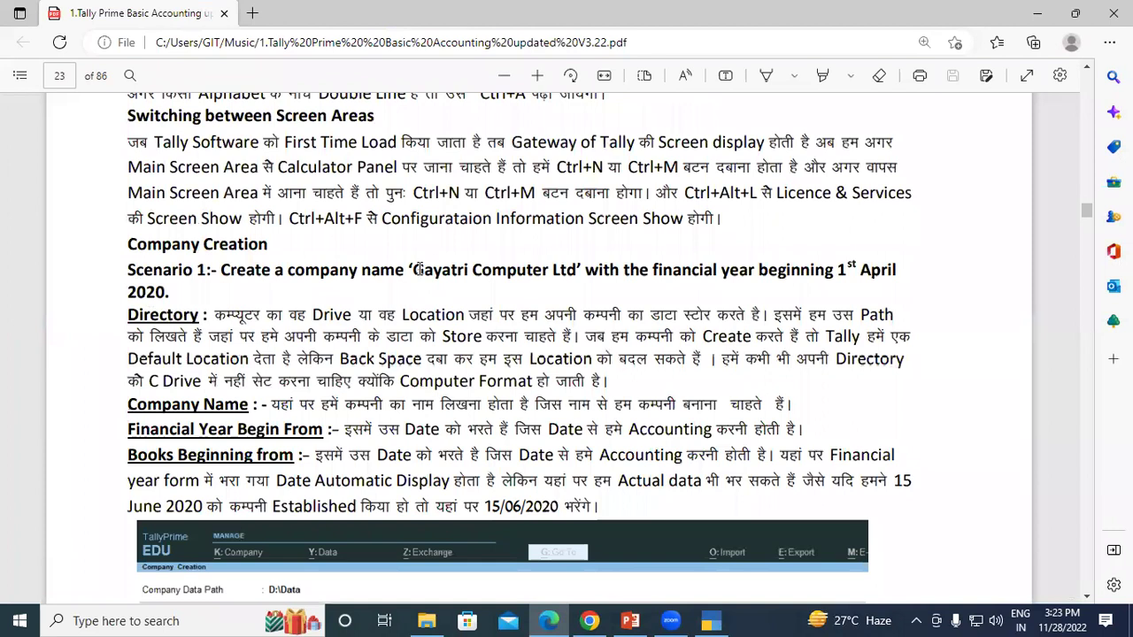
left_click_drag(411, 269, 447, 506)
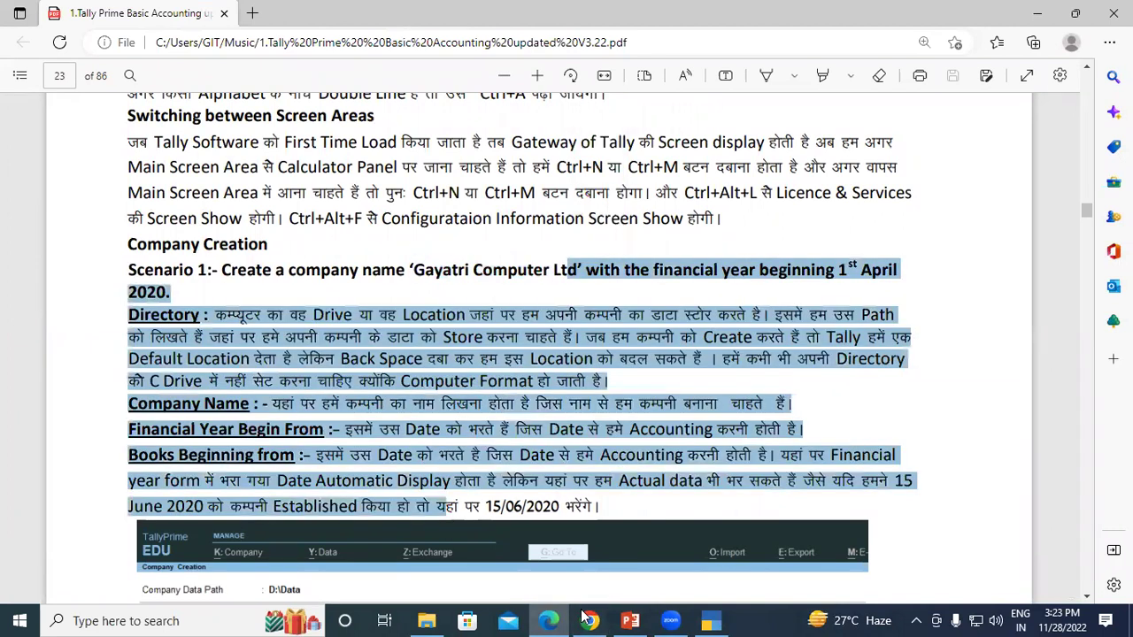
left_click(708, 620)
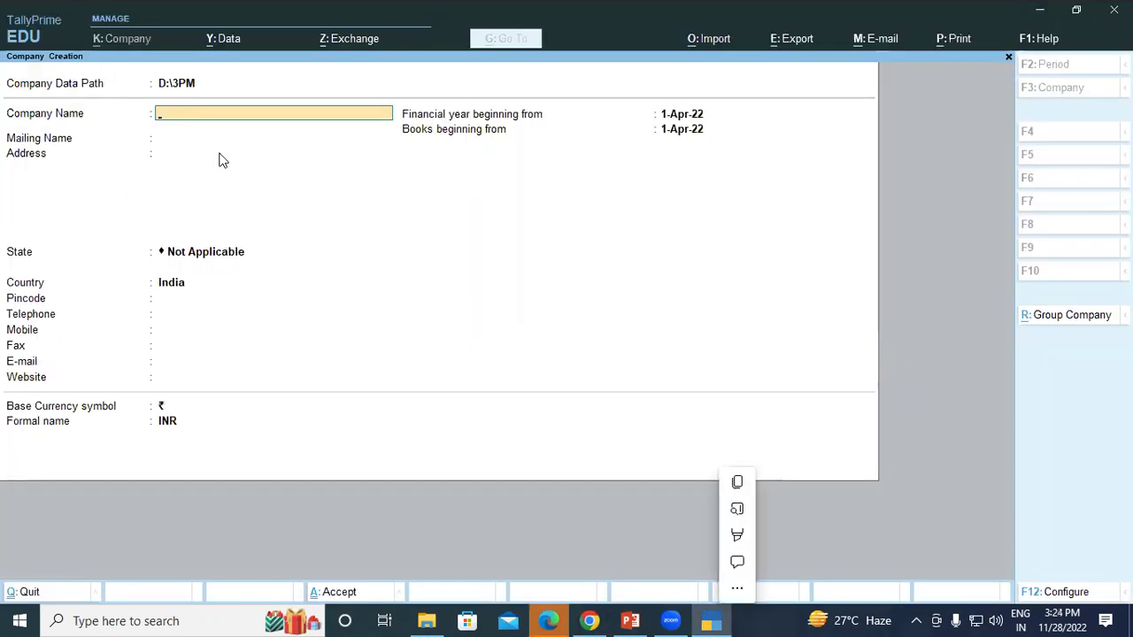
type("Gayatri Computer Pvt.")
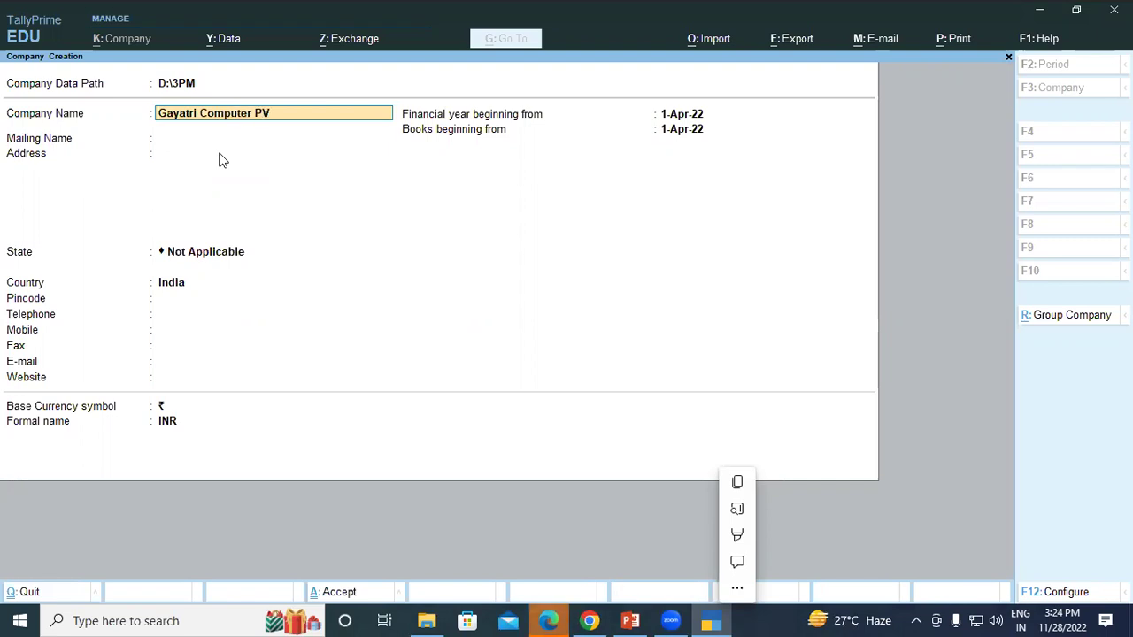
type("Ltd")
key("Return")
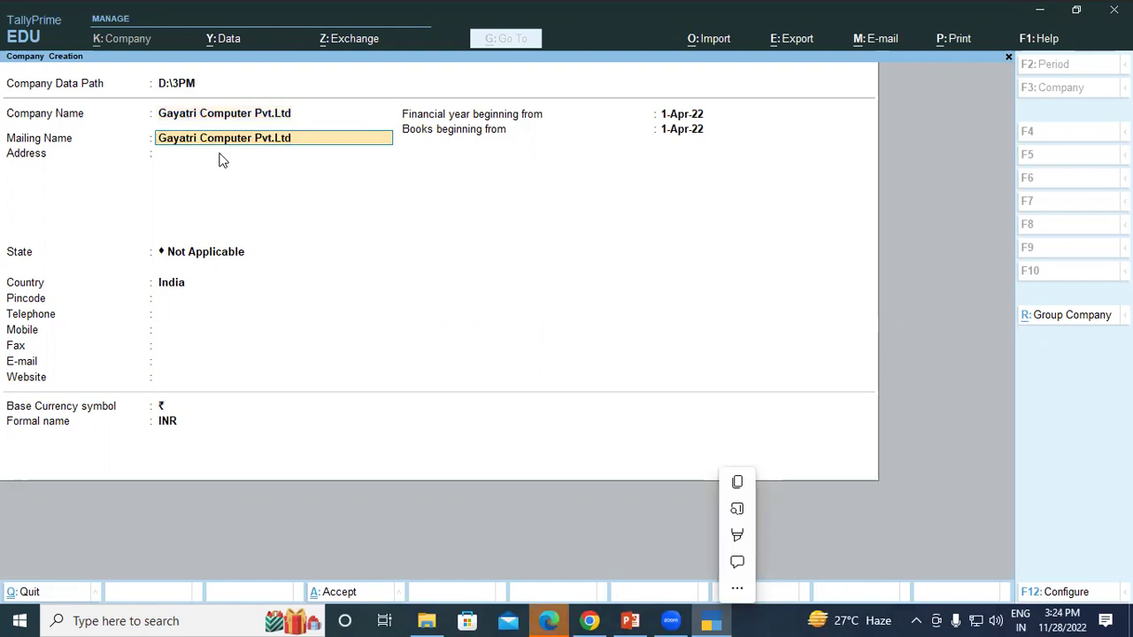
key("Return")
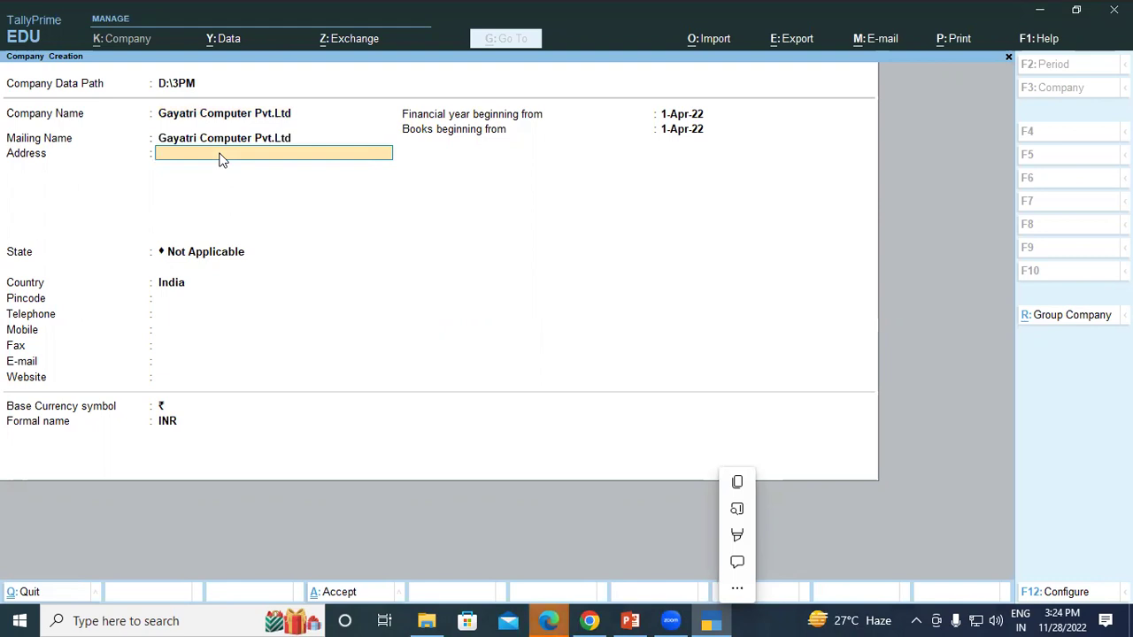
- Check the sample company form in the PDF and enter its street as the first address line in TallyPrime
key("alt+Tab")
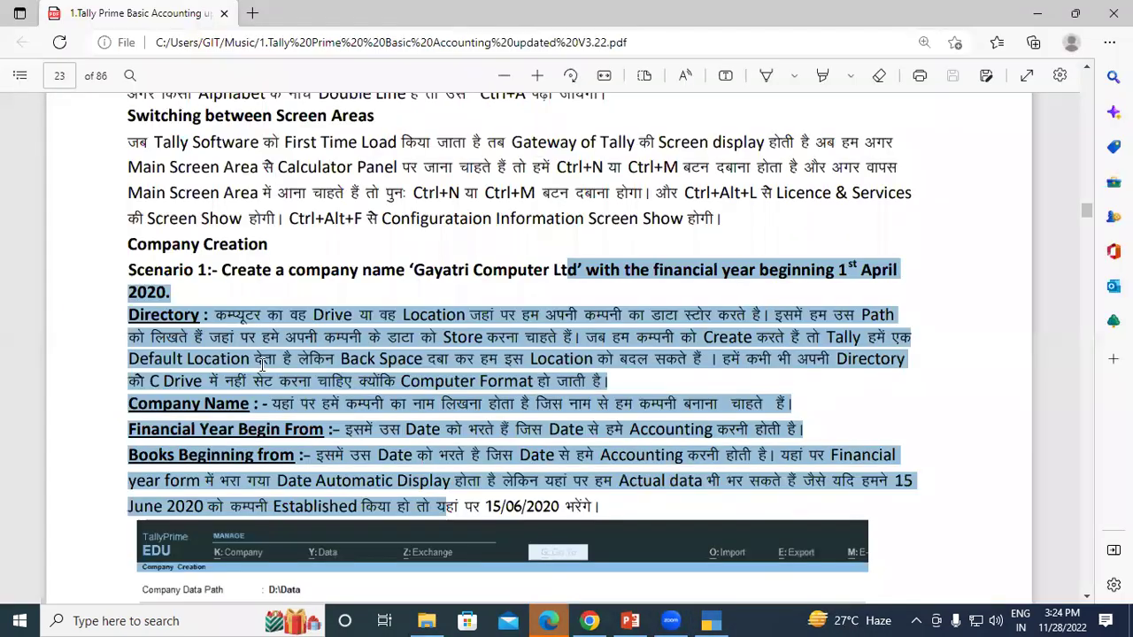
left_click(274, 356)
scroll(212, 354, "down", 4)
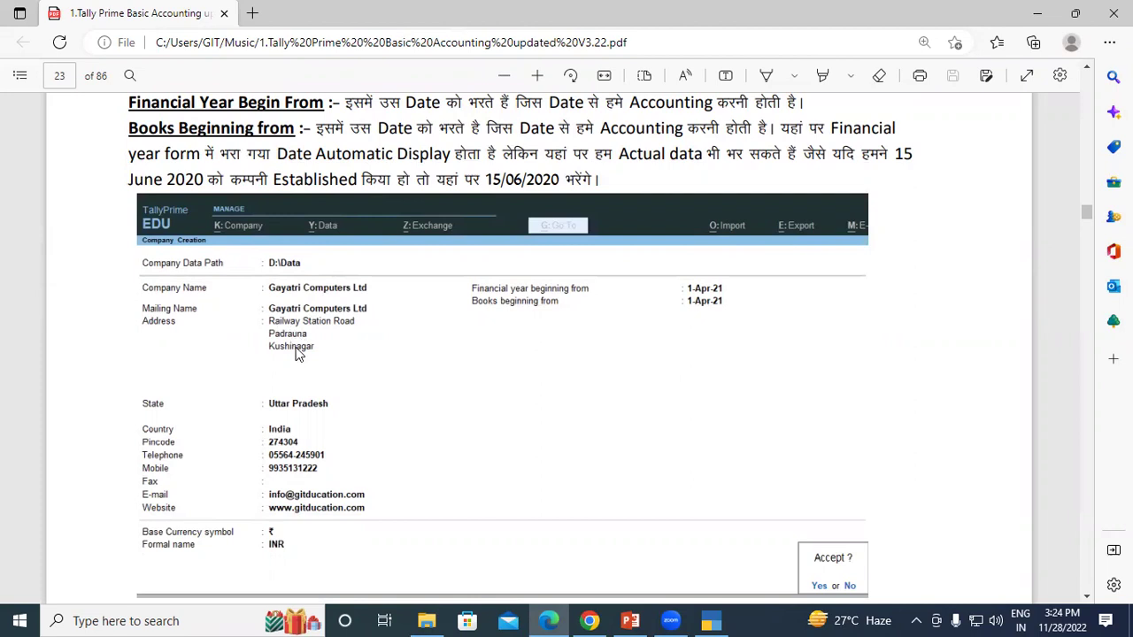
key("alt+Tab")
type("Railway S")
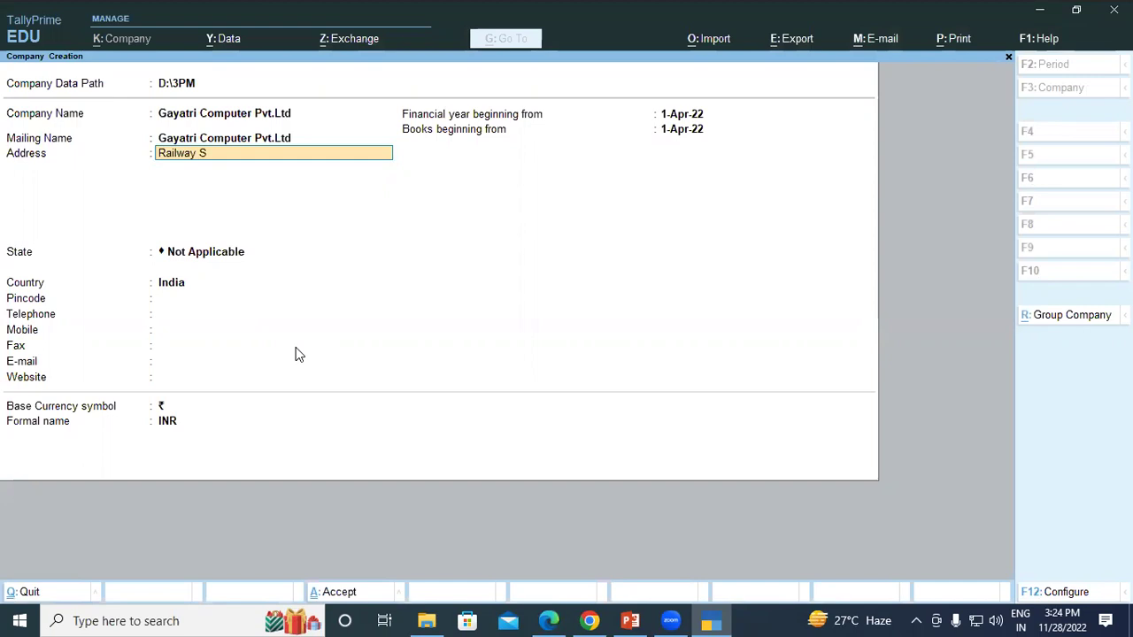
type("tation")
type(" o")
type(" Road")
type(" Pa")
key("BackSpace")
key("Return")
- Enter the town and district on the second address line and finish the address
type("Pad")
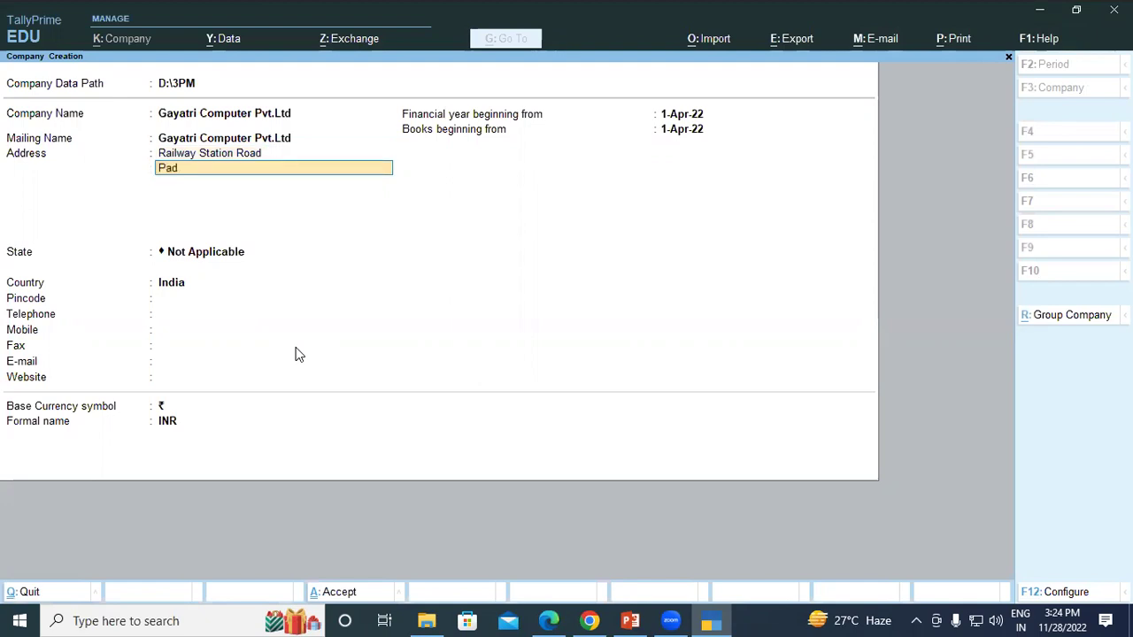
type("rauna Kushinaga")
key("Return")
key("Return")
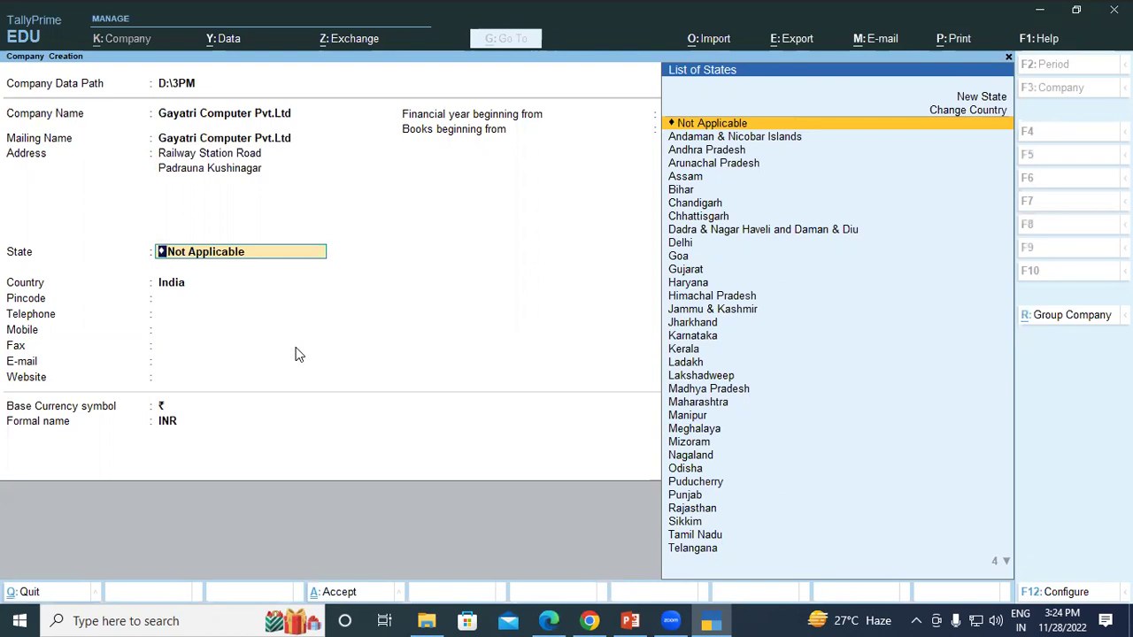
- Set the company's state to Uttar Pradesh and keep India as the country
type("U")
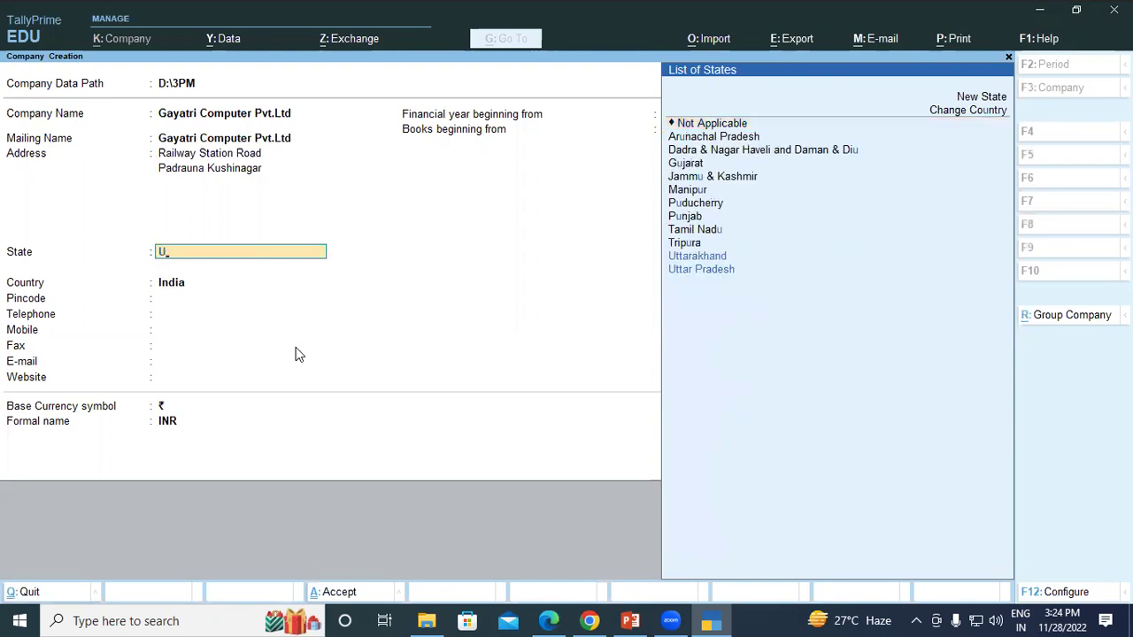
key("Down")
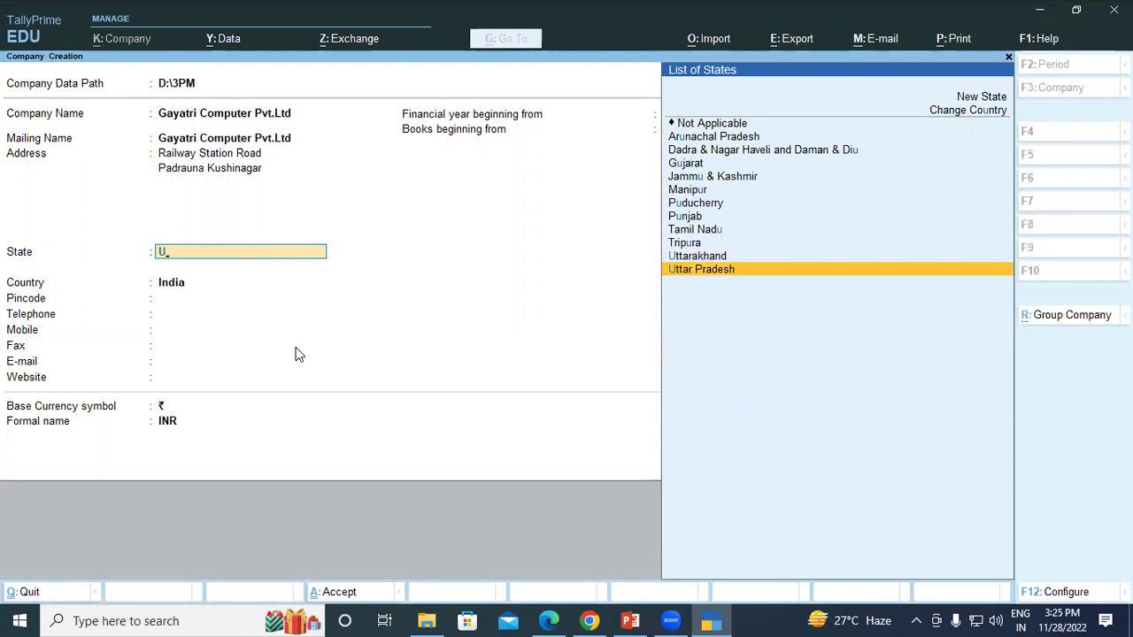
key("Return")
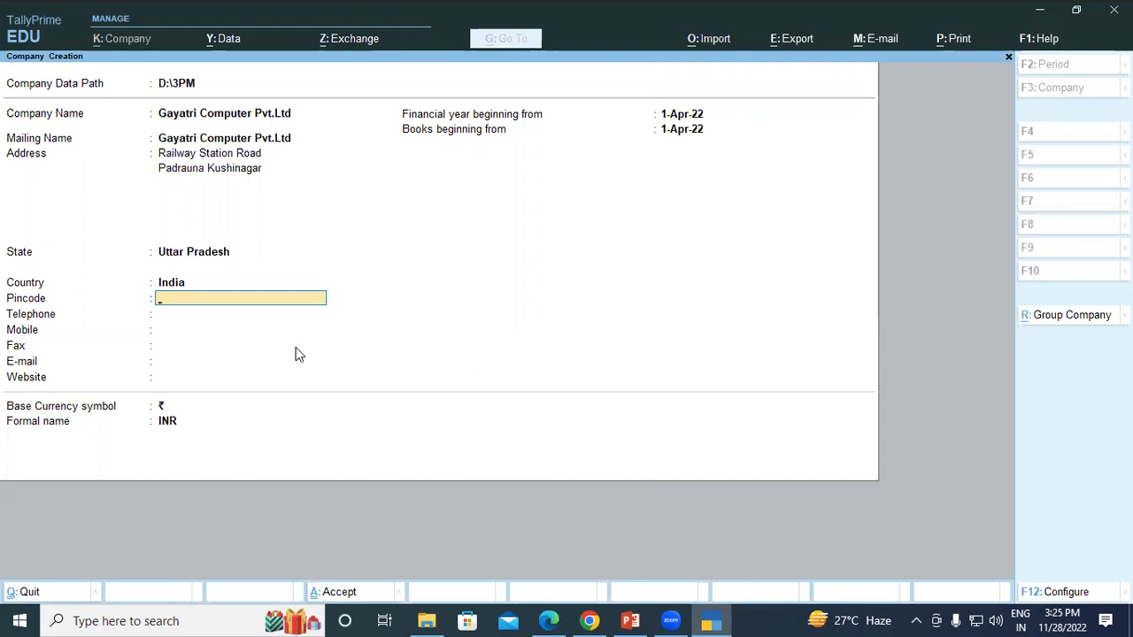
key("BackSpace")
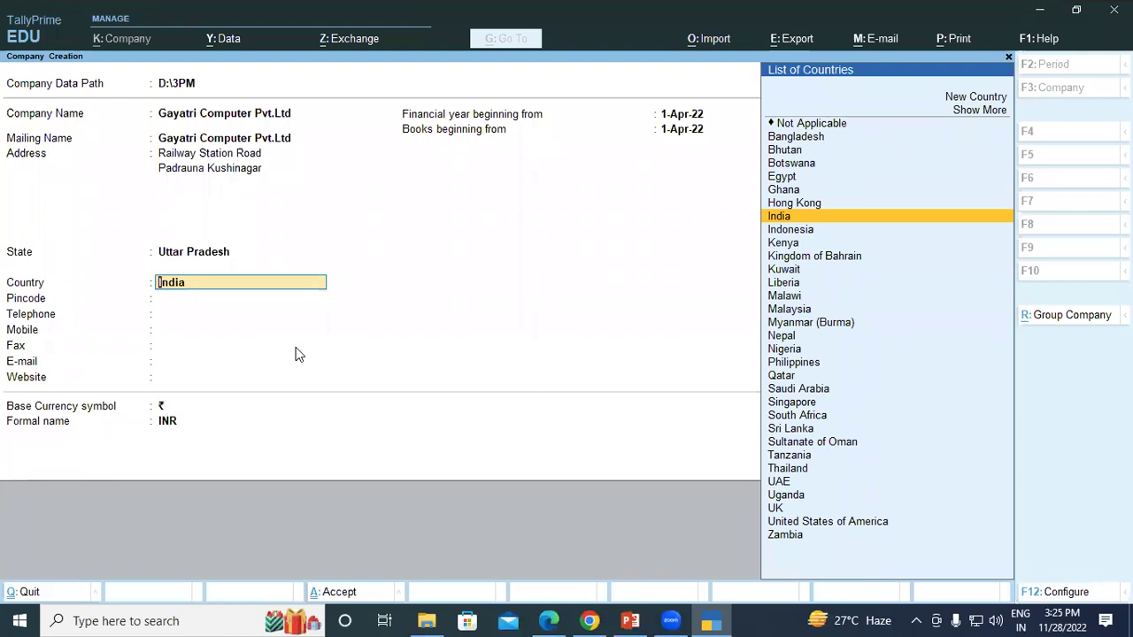
key("Return")
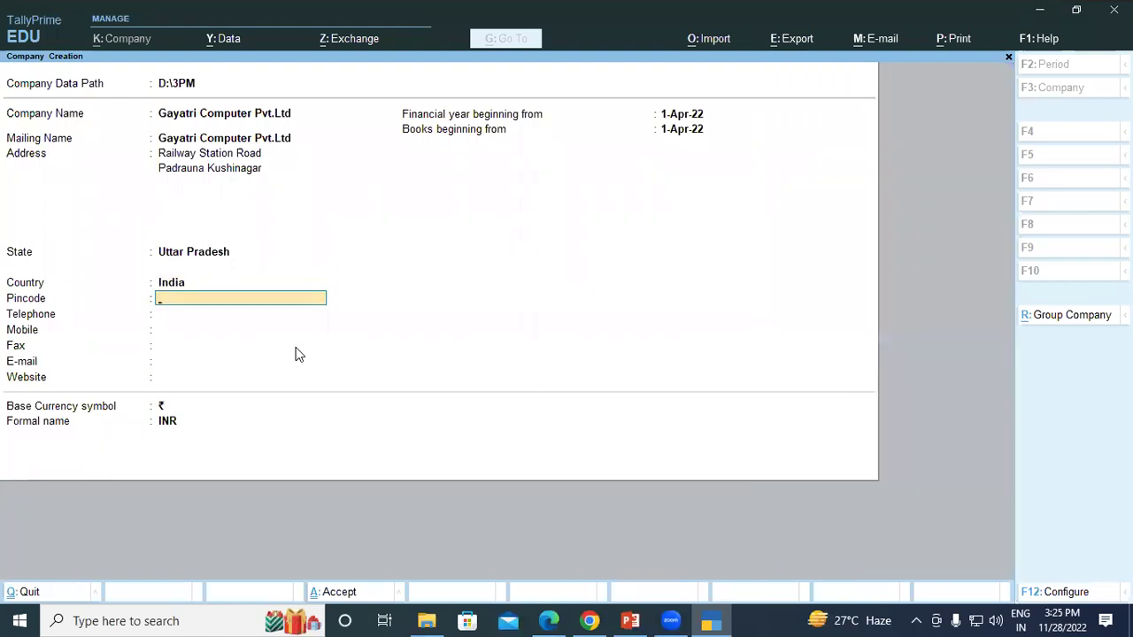